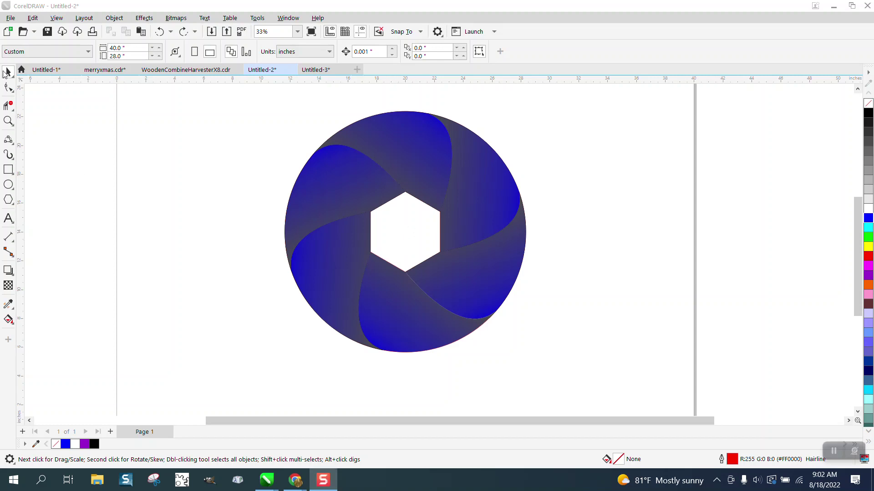
# - Rebalance one blue blade's fountain fill by dragging its gradient midpoint and start handles
pyautogui.click(403, 145)
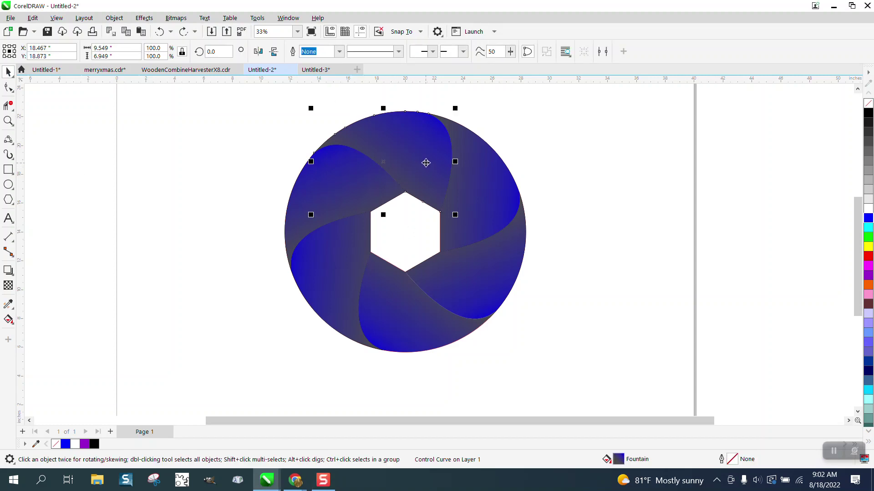
pyautogui.click(8, 320)
pyautogui.moveTo(423, 135); pyautogui.dragTo(398, 155)
pyautogui.click(374, 186)
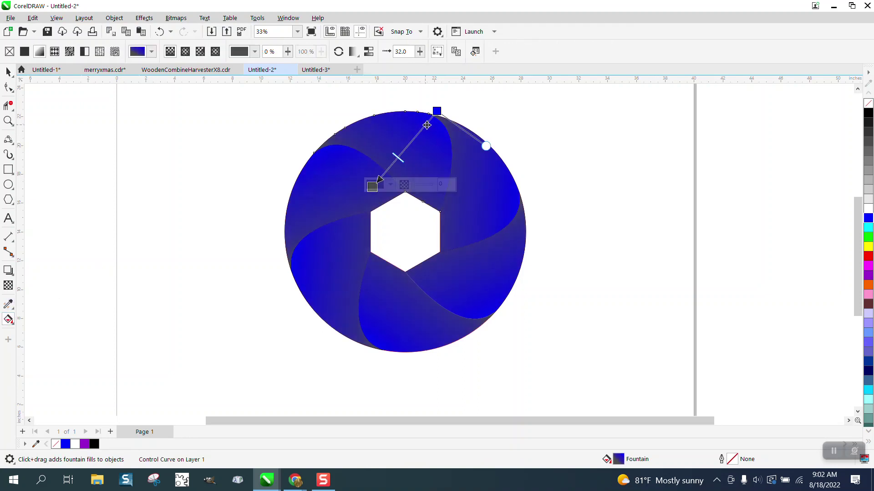
pyautogui.moveTo(436, 111)
pyautogui.mouseDown()
pyautogui.moveTo(405, 109)
pyautogui.moveTo(452, 110)
pyautogui.mouseUp()
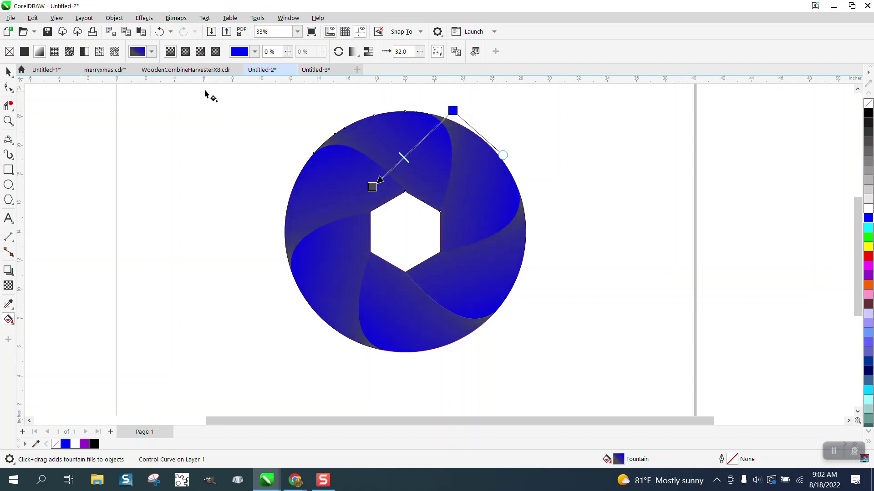
# - Select the whole 15-object reference ring and move it toward the page's right edge
pyautogui.click(8, 71)
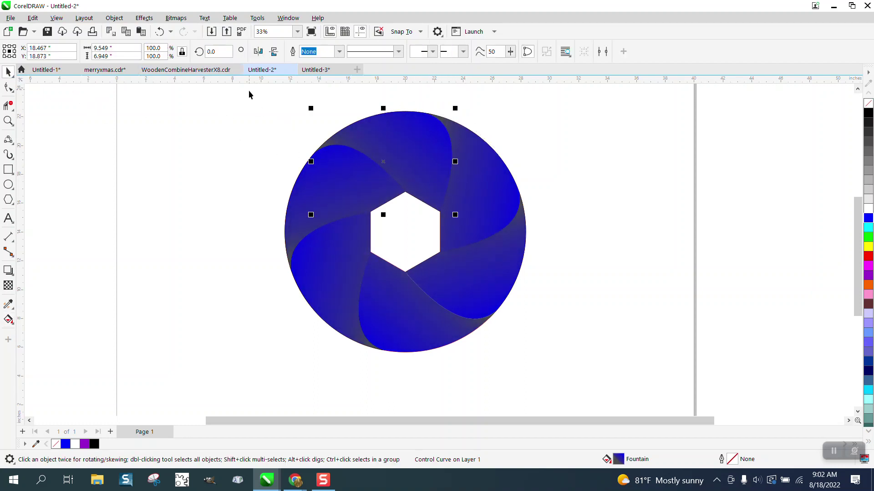
pyautogui.moveTo(247, 97); pyautogui.dragTo(657, 341)
pyautogui.moveTo(406, 234); pyautogui.dragTo(746, 229)
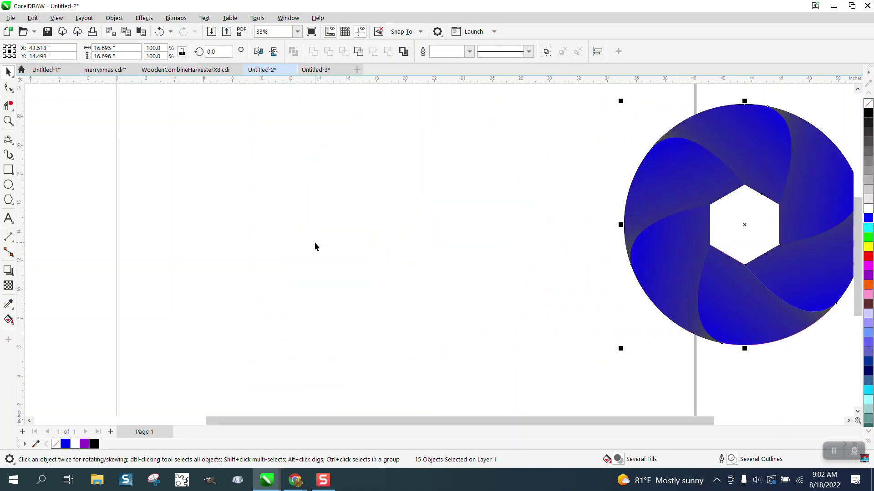
# - Draw a 14.889-inch circle, then a six-sided polygon inside it, centred on the page with P
pyautogui.click(8, 184)
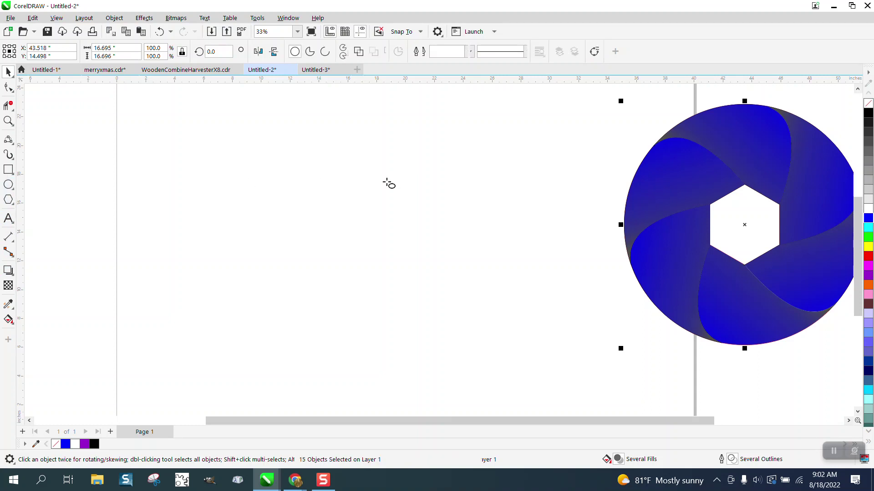
pyautogui.moveTo(495, 149); pyautogui.dragTo(293, 339)
pyautogui.click(8, 199)
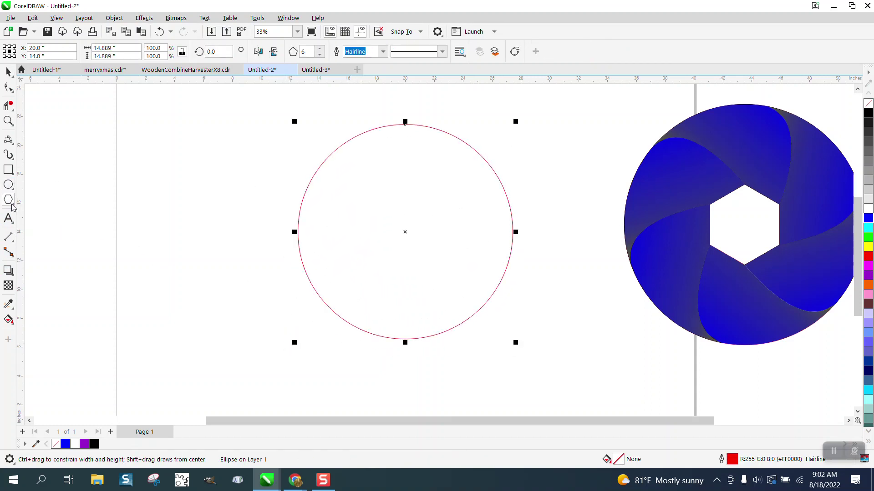
pyautogui.click(14, 206)
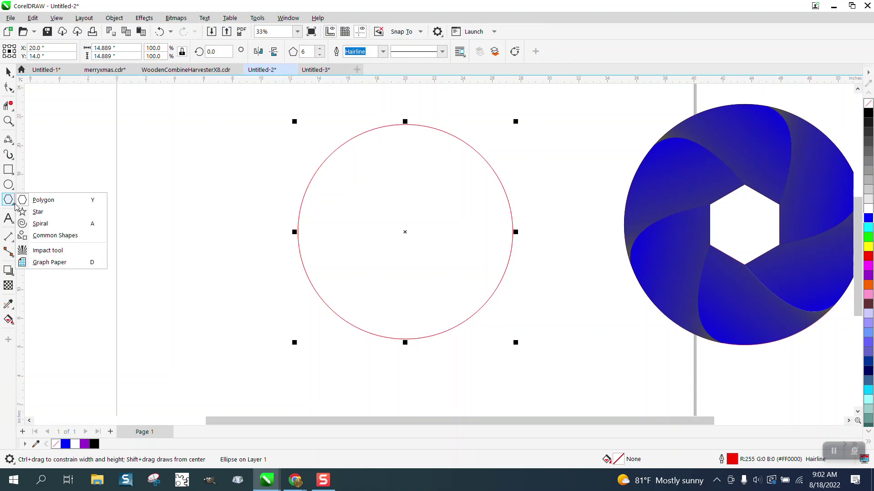
pyautogui.click(40, 200)
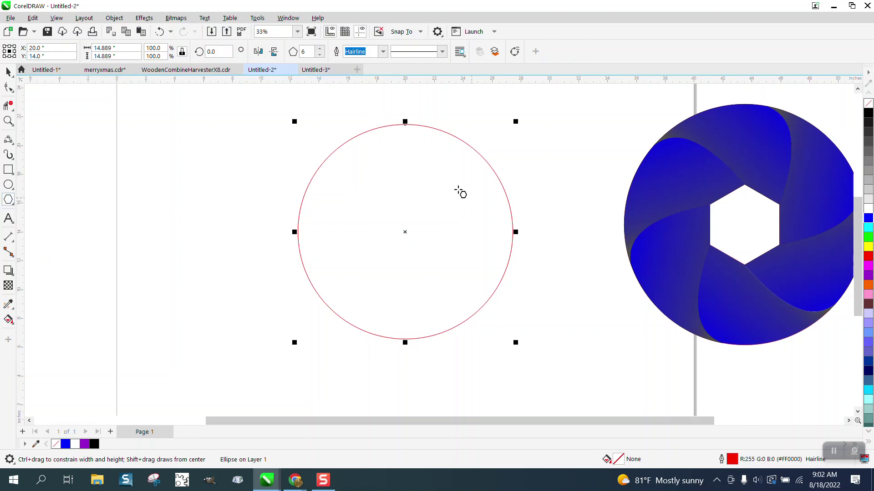
pyautogui.moveTo(452, 190); pyautogui.dragTo(392, 260)
pyautogui.press('p')
pyautogui.press('space')
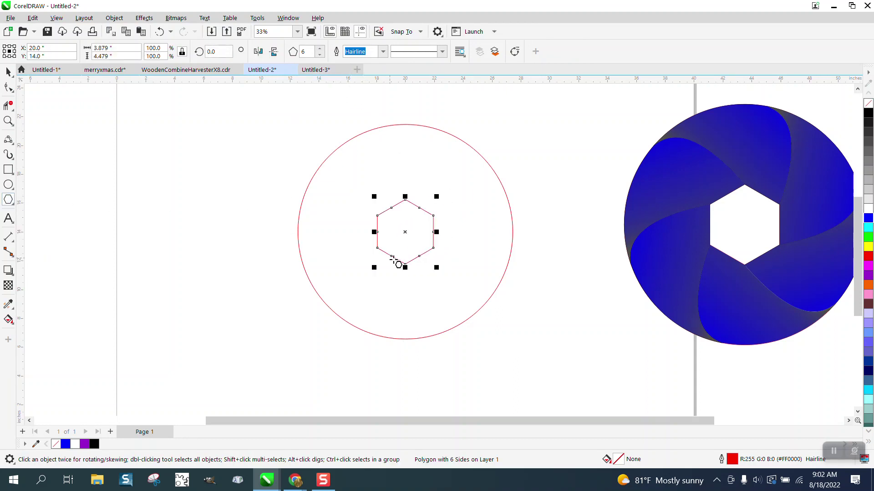
# - Draw two 3-point curves sweeping from the hexagon's lower corners out to the circle rim
pyautogui.click(14, 144)
pyautogui.click(57, 210)
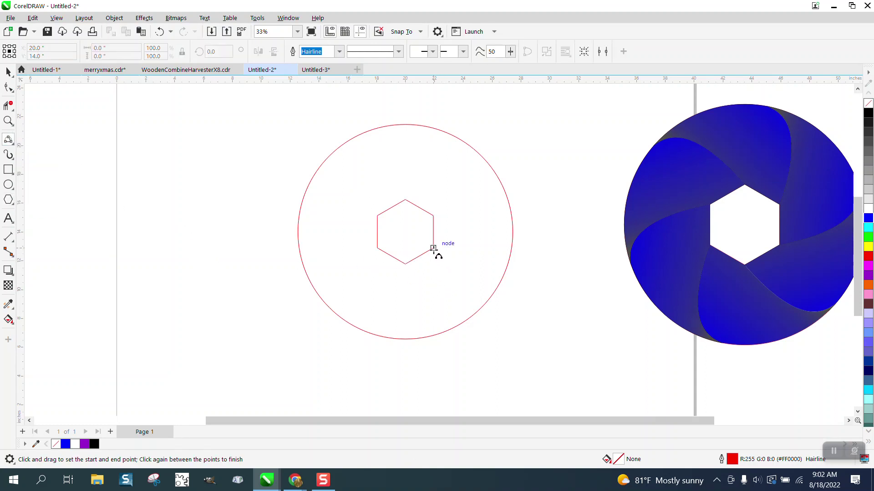
pyautogui.moveTo(433, 248); pyautogui.dragTo(509, 205)
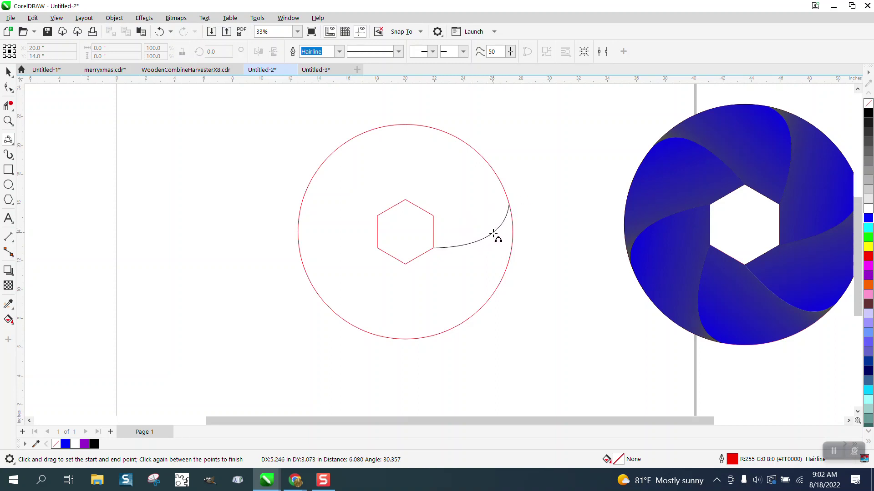
pyautogui.click(494, 249)
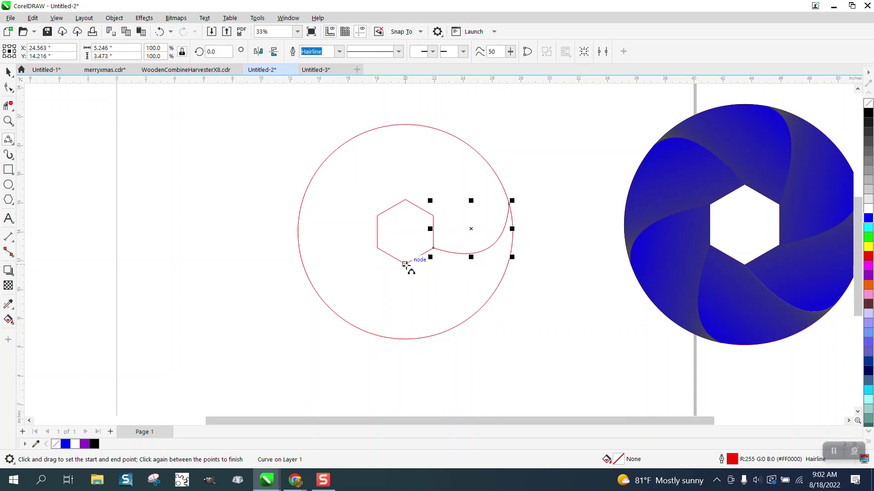
pyautogui.moveTo(405, 264); pyautogui.dragTo(459, 309)
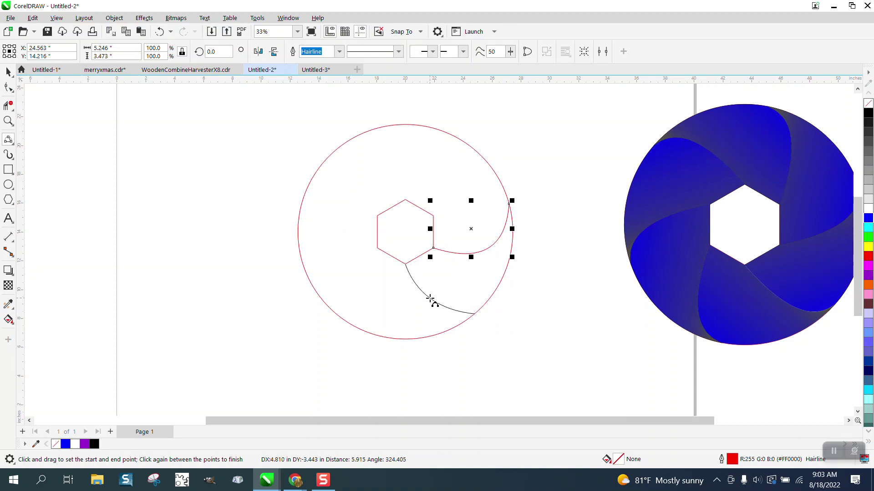
pyautogui.click(430, 300)
pyautogui.press('space')
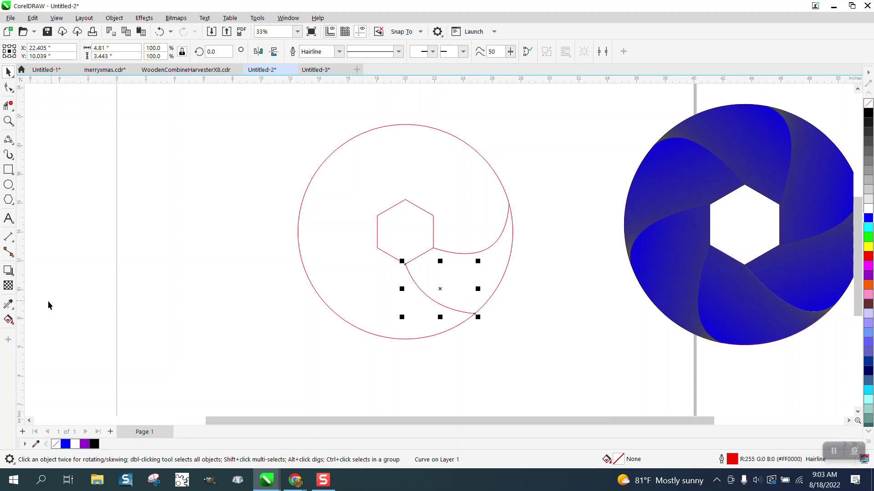
# - Smart Fill the region between the two curves to create a purple blade shape
pyautogui.click(8, 318)
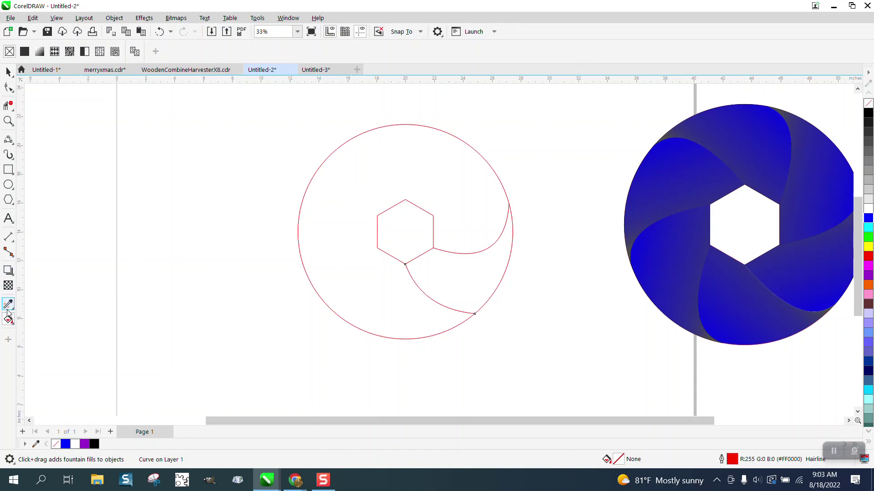
pyautogui.click(10, 320)
pyautogui.click(58, 327)
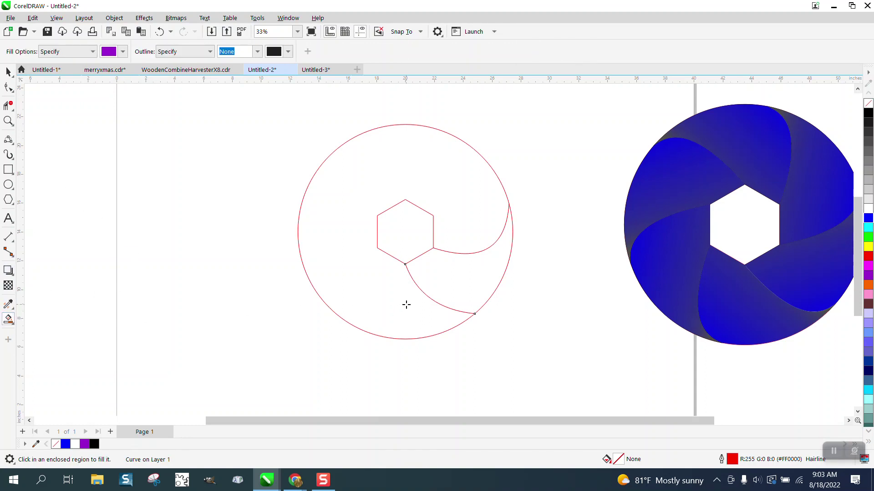
pyautogui.click(413, 303)
# - Rotate the blade 60° around the hexagon centre and make it unfilled with a black outline
pyautogui.click(8, 71)
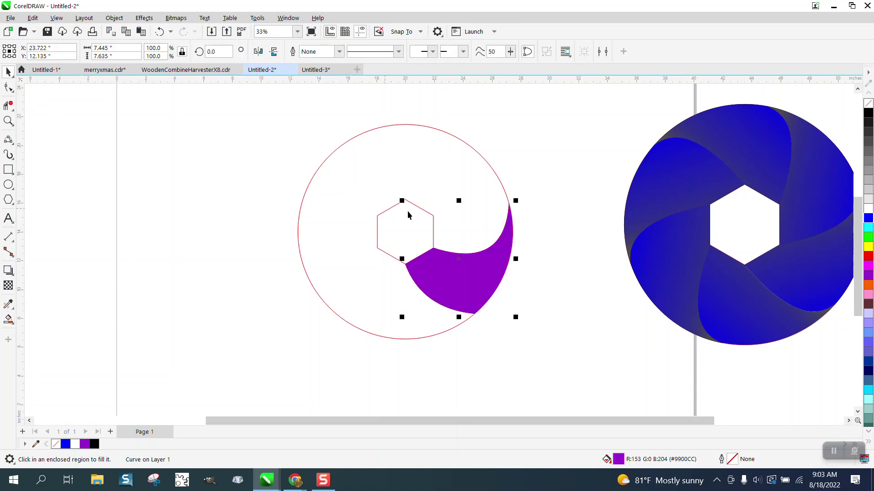
pyautogui.click(461, 260)
pyautogui.moveTo(460, 256); pyautogui.dragTo(407, 231)
pyautogui.click(473, 259)
pyautogui.click(469, 269)
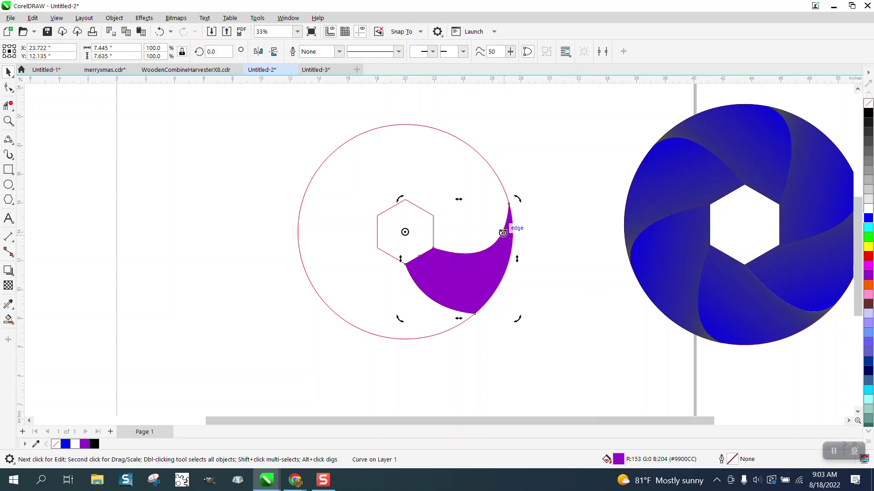
pyautogui.click(205, 54)
pyautogui.write('60')
pyautogui.press('Return')
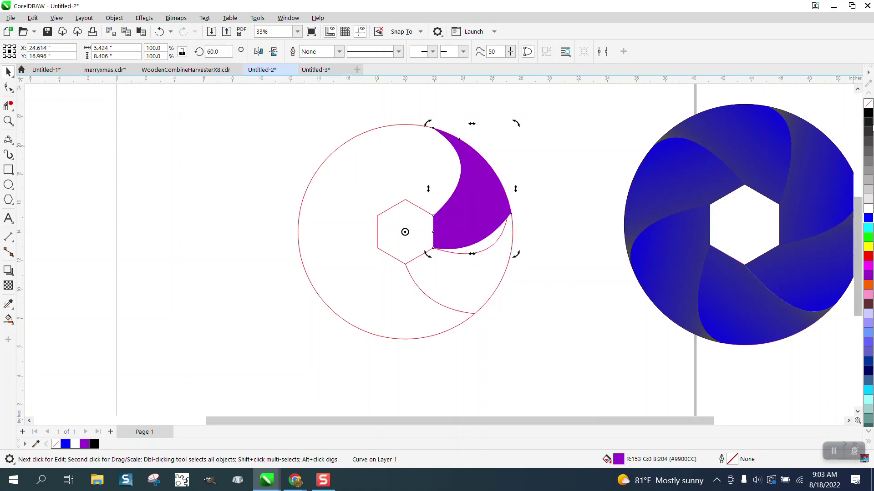
pyautogui.click(868, 104)
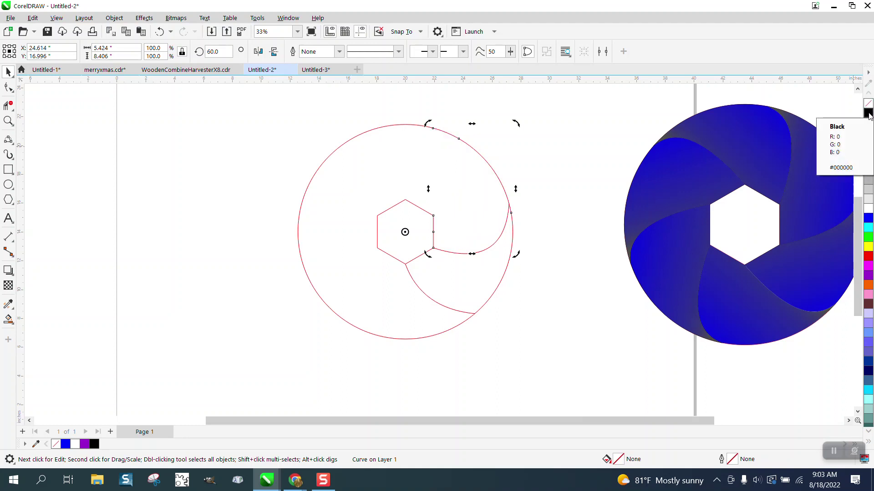
pyautogui.rightClick(869, 115)
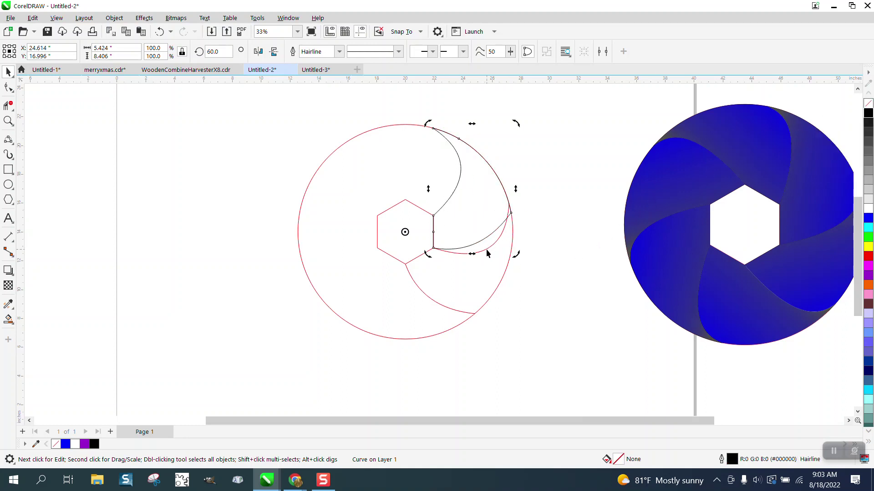
# - Zoom in and delete the doubled lower arc and the short leftover piece at the circle edge
pyautogui.click(8, 120)
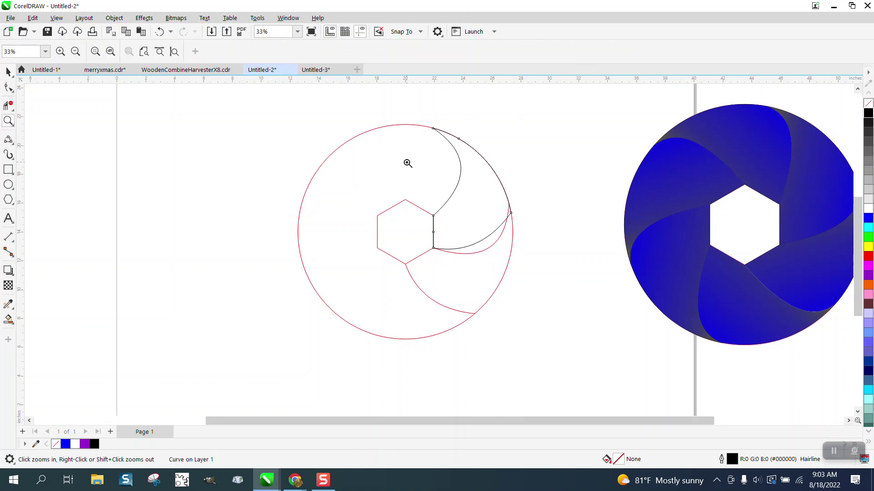
pyautogui.moveTo(406, 129); pyautogui.dragTo(575, 285)
pyautogui.scroll(-2, 342, 193)
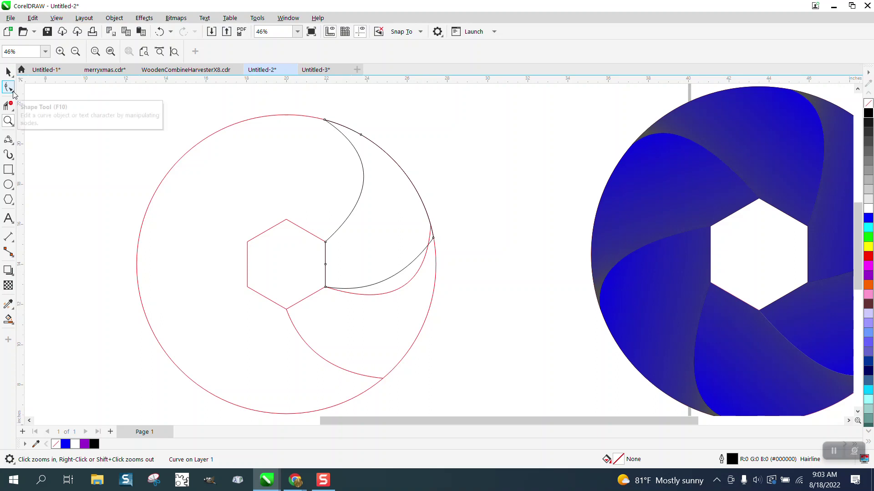
pyautogui.click(8, 87)
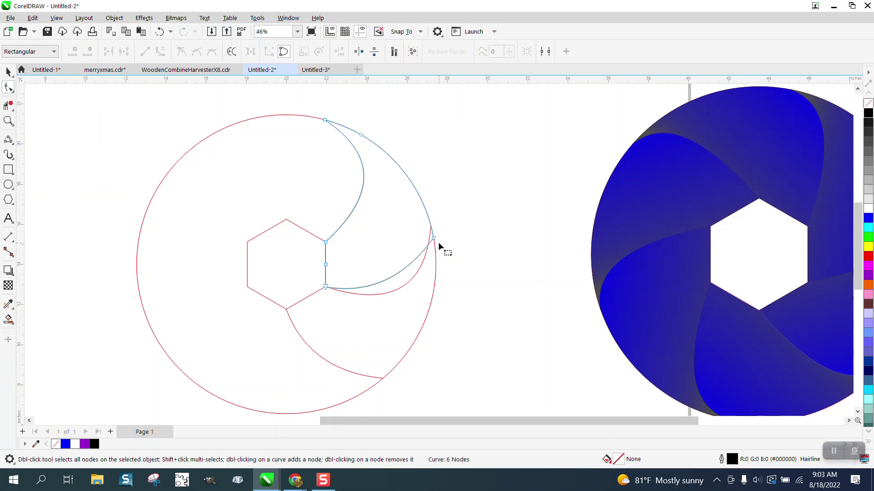
pyautogui.click(8, 106)
pyautogui.click(394, 275)
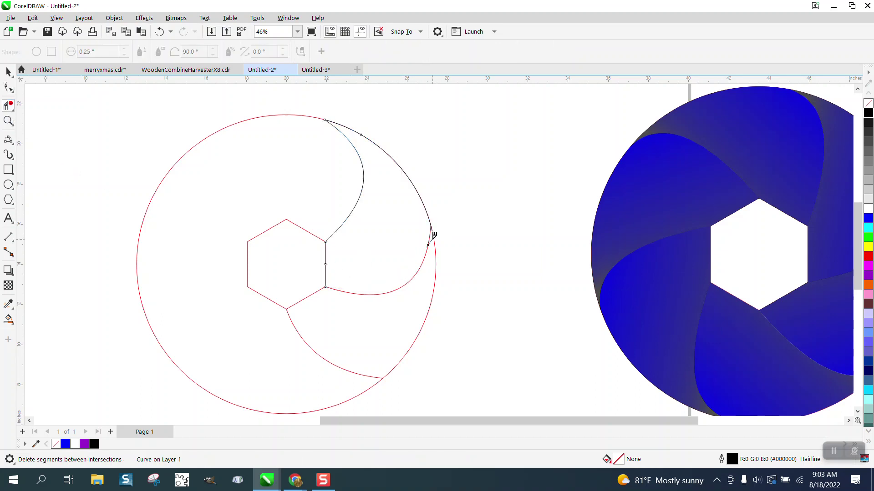
pyautogui.click(433, 238)
# - Smart Fill the region between the rotated outline and the red curve, then select the new purple blade
pyautogui.click(8, 72)
pyautogui.click(10, 320)
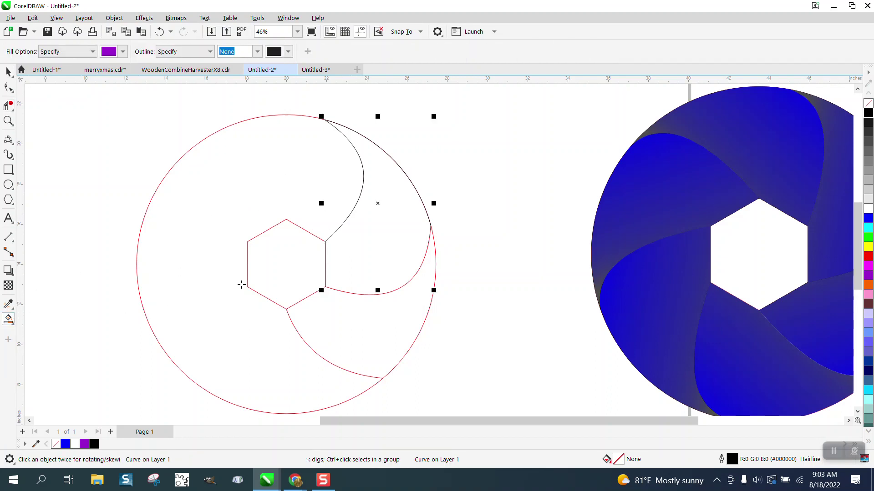
pyautogui.click(392, 251)
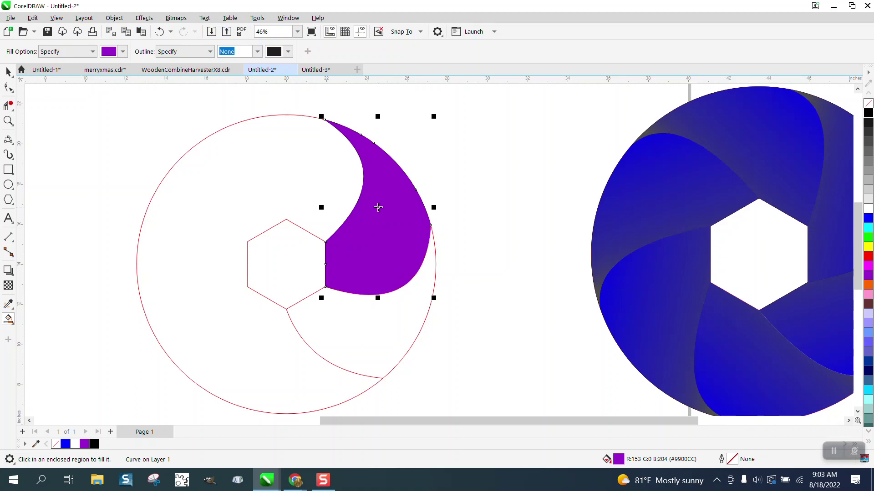
pyautogui.click(8, 72)
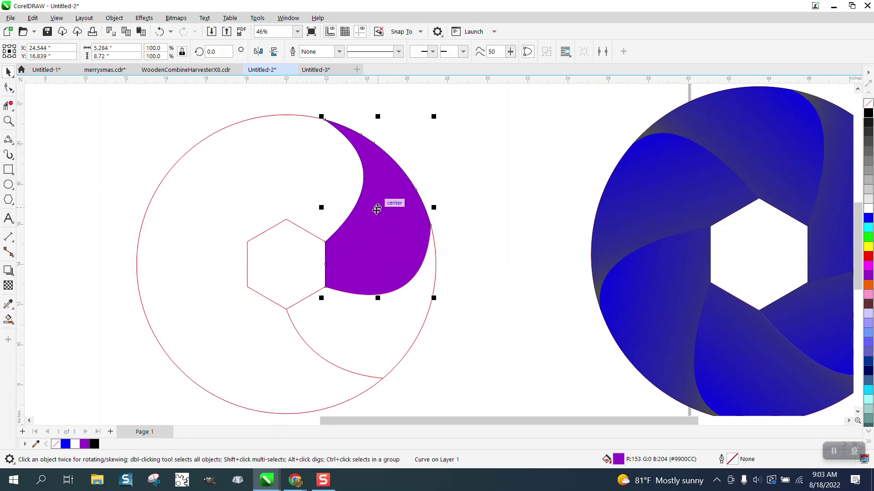
pyautogui.click(377, 208)
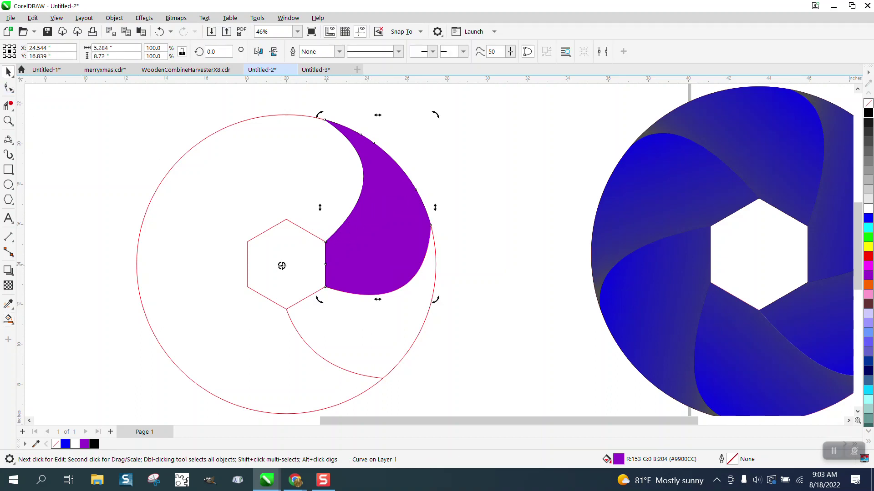
# - Rotate the blade 60° around the hexagon and make it unfilled with a black outline
pyautogui.doubleClick(366, 250)
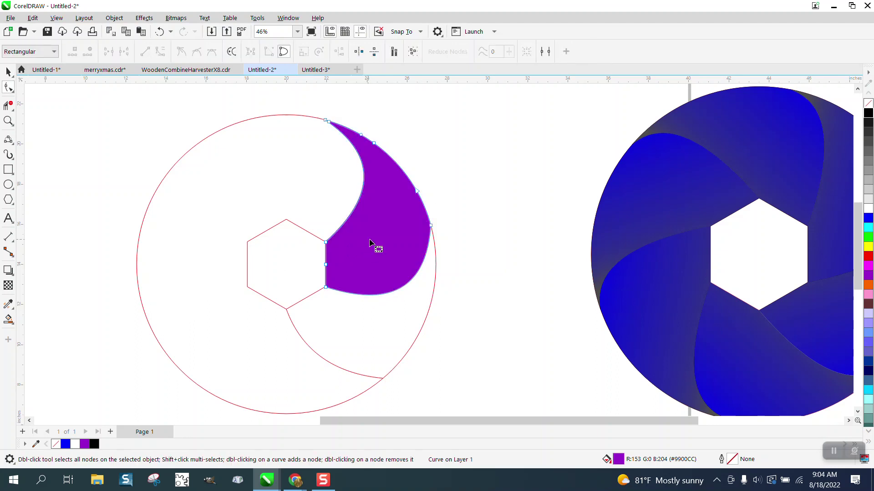
pyautogui.click(8, 72)
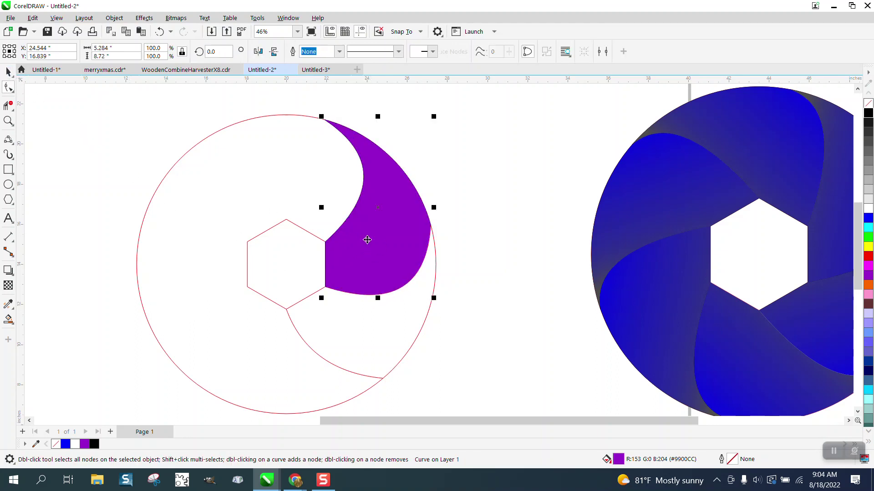
pyautogui.click(382, 212)
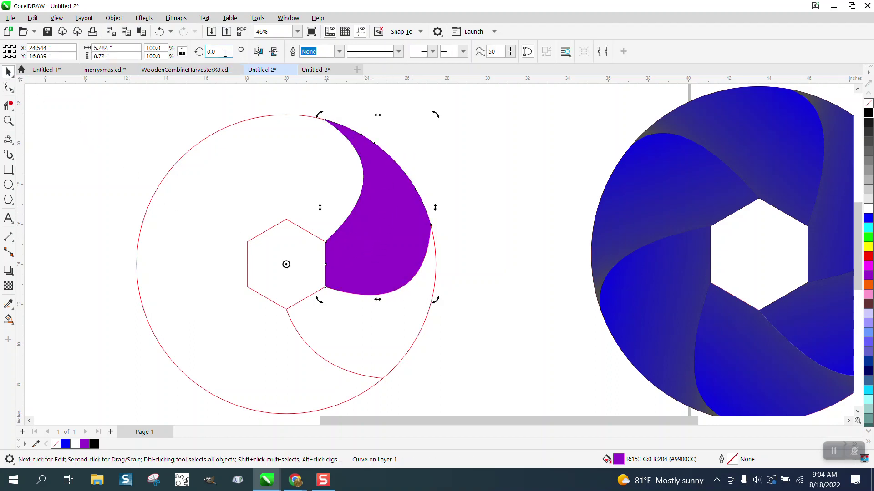
pyautogui.write('60')
pyautogui.press('Return')
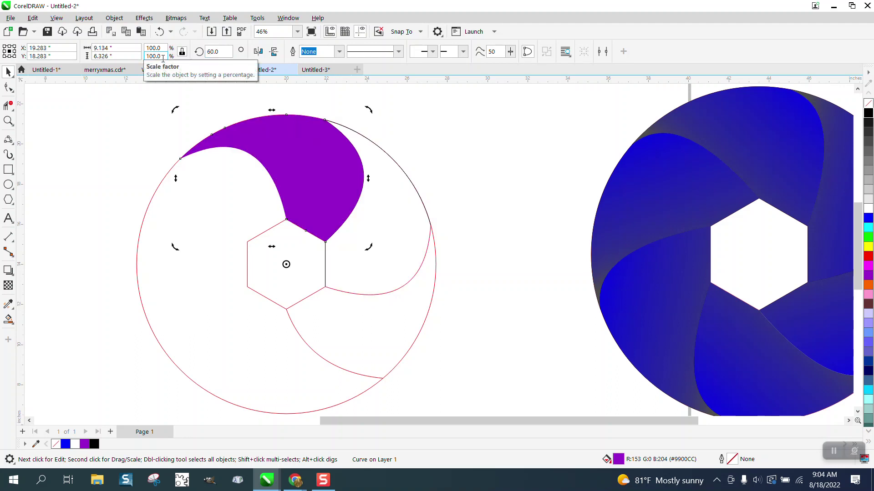
pyautogui.click(868, 103)
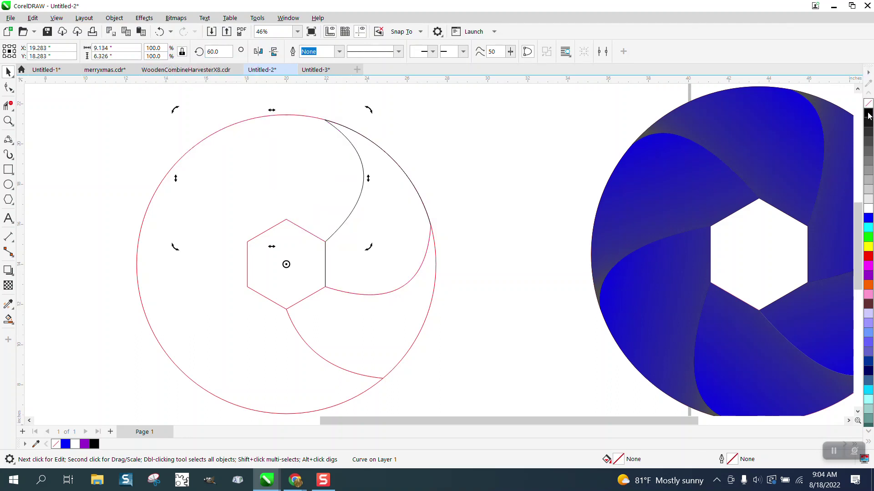
pyautogui.rightClick(869, 113)
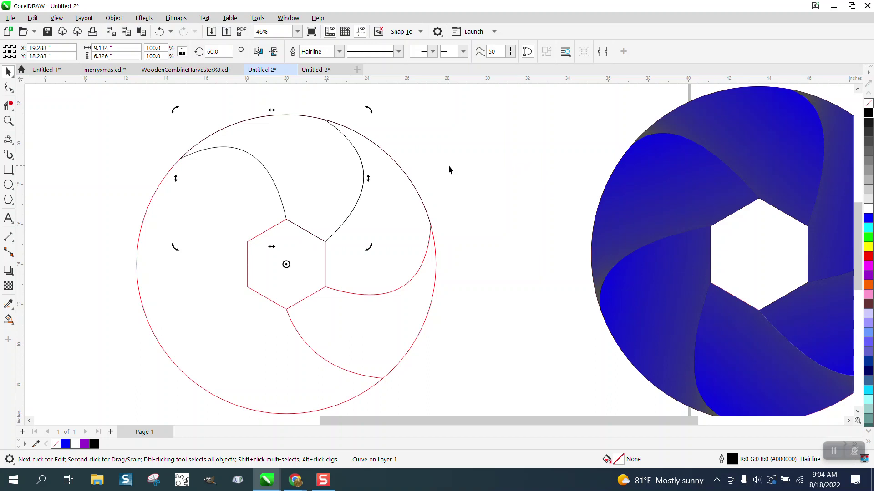
# - Rotate the outline further by entering 120 in the rotation angle field
pyautogui.moveTo(232, 51); pyautogui.dragTo(207, 54)
pyautogui.write('120')
pyautogui.press('Return')
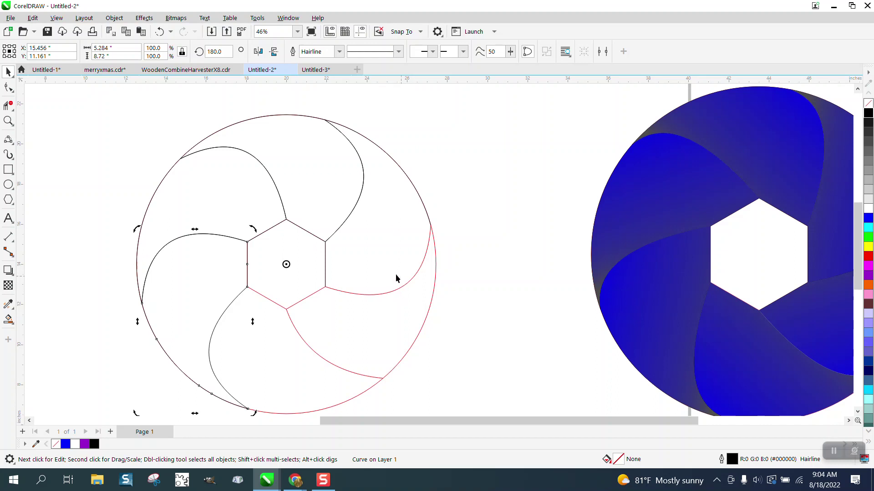
# - Smart Fill the top blade region with purple
pyautogui.click(383, 241)
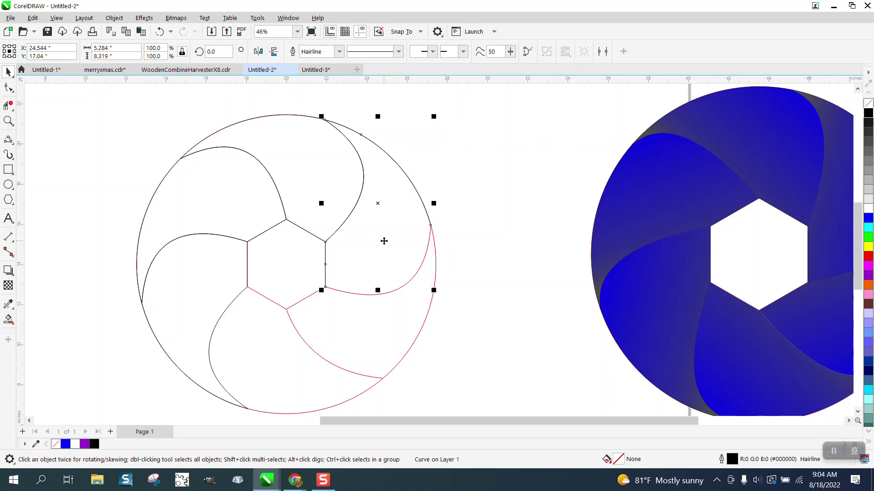
pyautogui.scroll(-1, 385, 242)
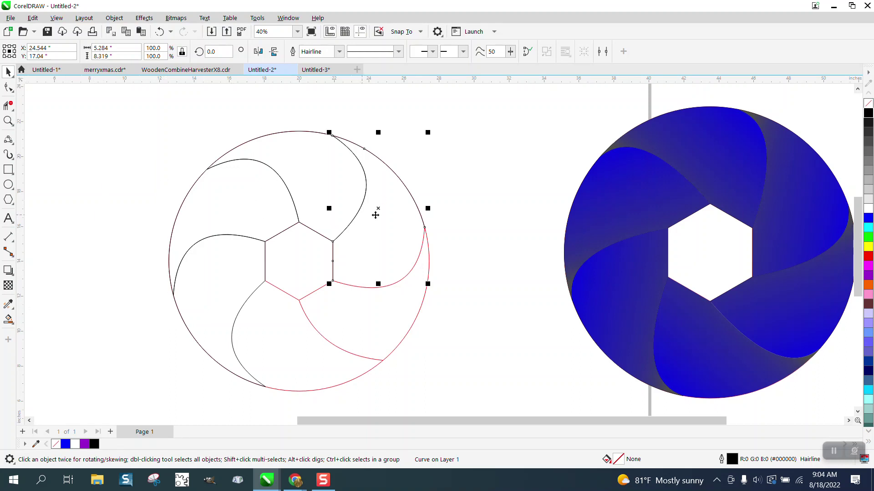
pyautogui.click(9, 319)
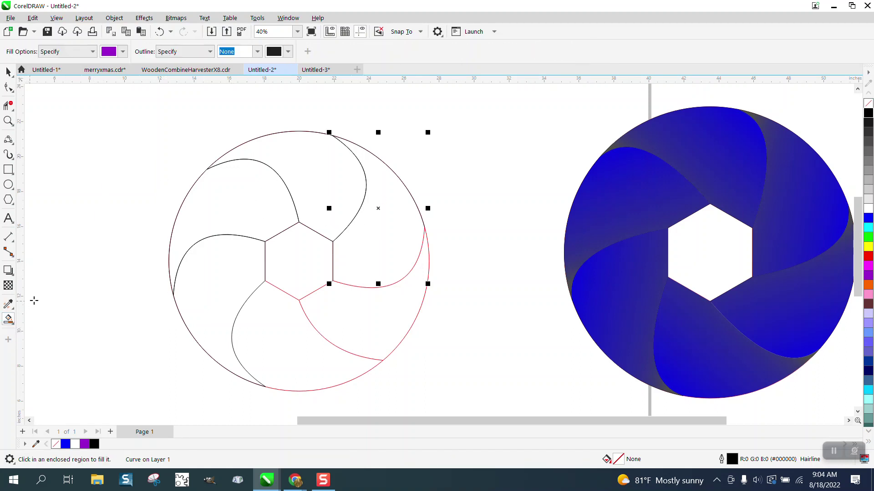
pyautogui.click(326, 193)
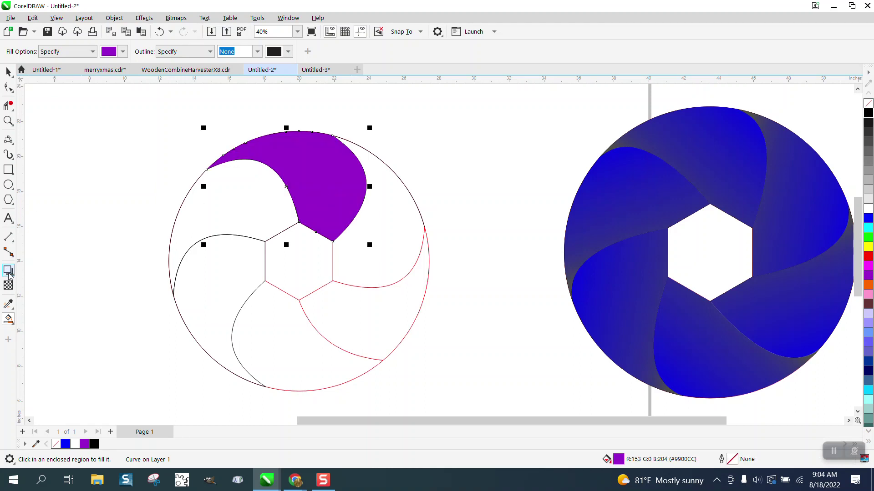
# - Give the top blade a fountain fill from purple at the hexagon to black at the rim
pyautogui.click(14, 325)
pyautogui.click(41, 318)
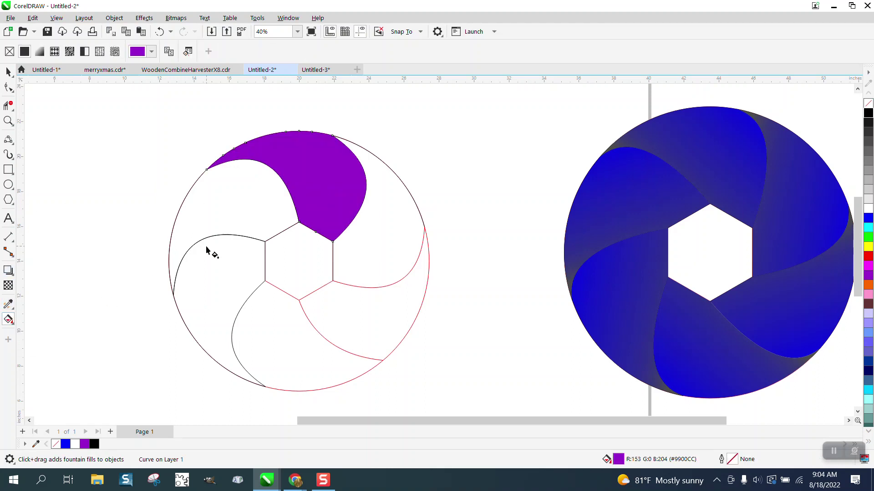
pyautogui.moveTo(317, 218); pyautogui.dragTo(338, 135)
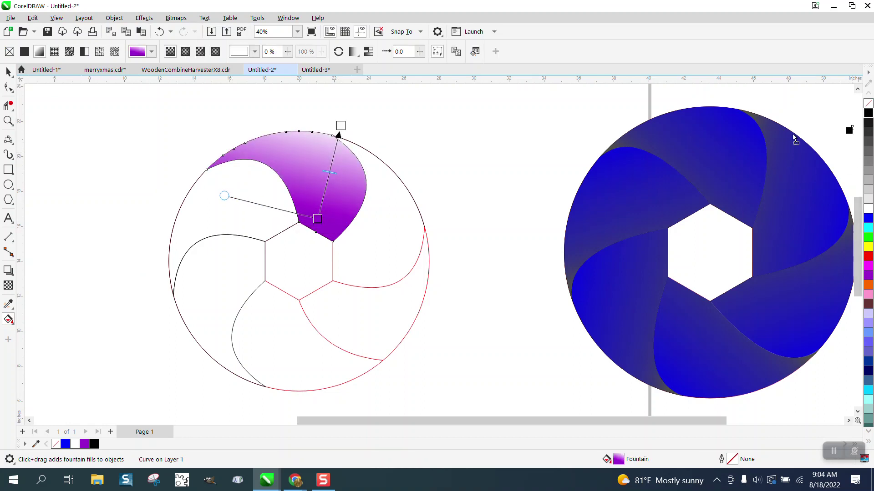
pyautogui.click(341, 123)
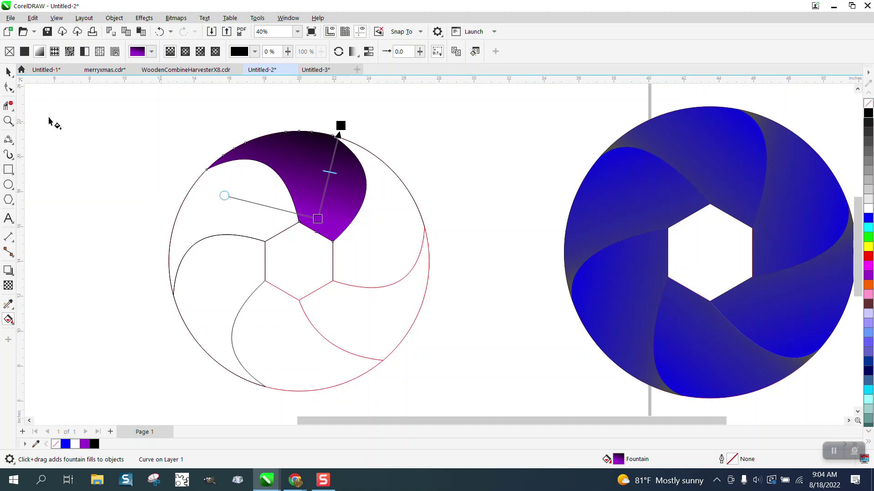
pyautogui.click(8, 72)
pyautogui.press('space')
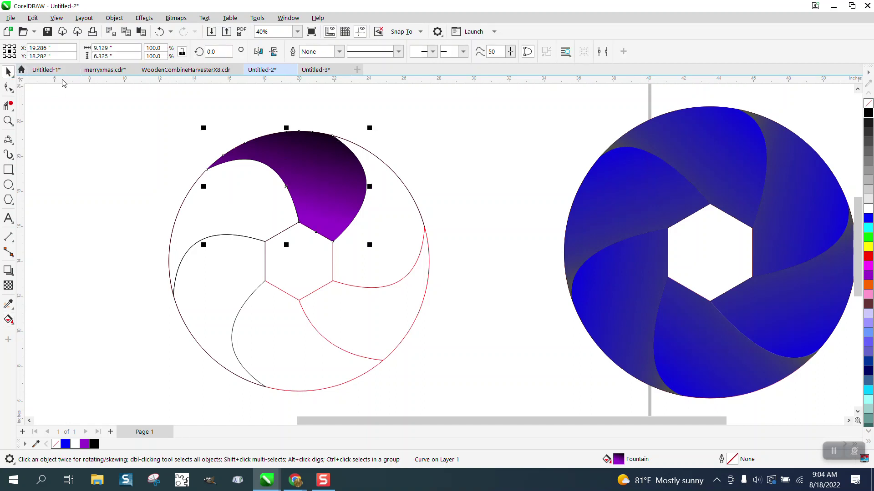
# - Clone the gradient blade via Edit and rotate the clone 60° around the hexagon
pyautogui.click(33, 17)
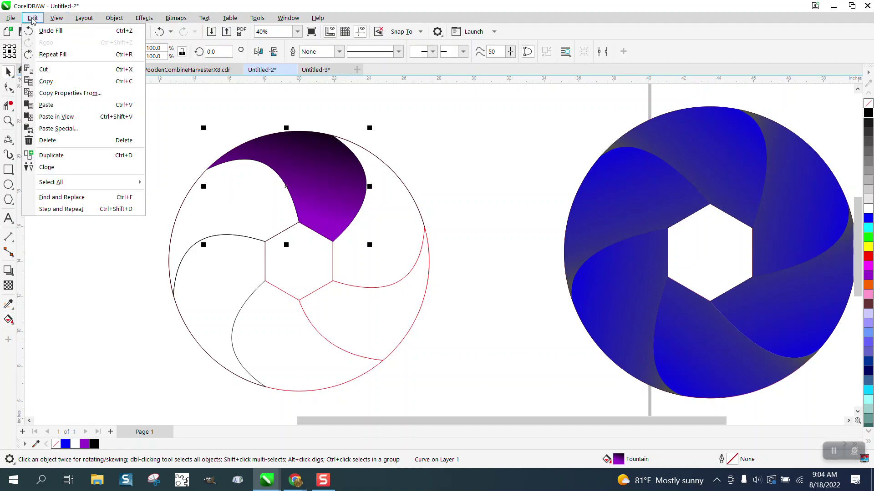
pyautogui.click(50, 169)
pyautogui.click(332, 185)
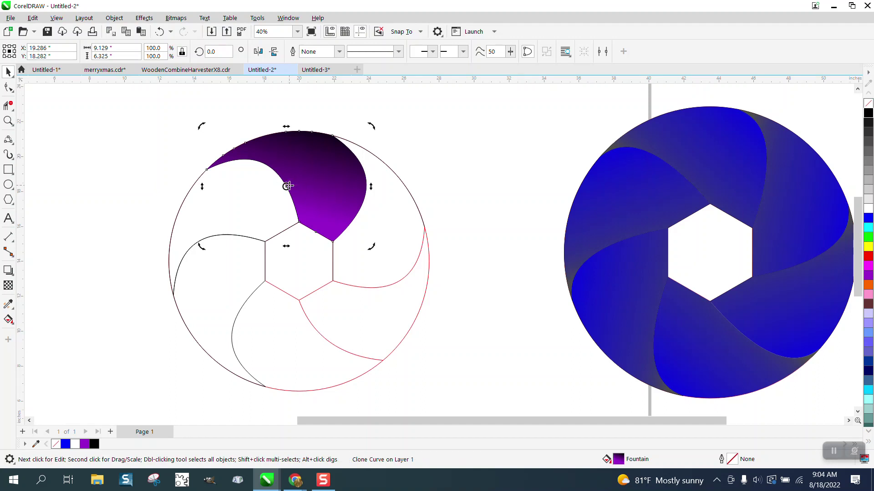
pyautogui.click(323, 182)
pyautogui.click(323, 182)
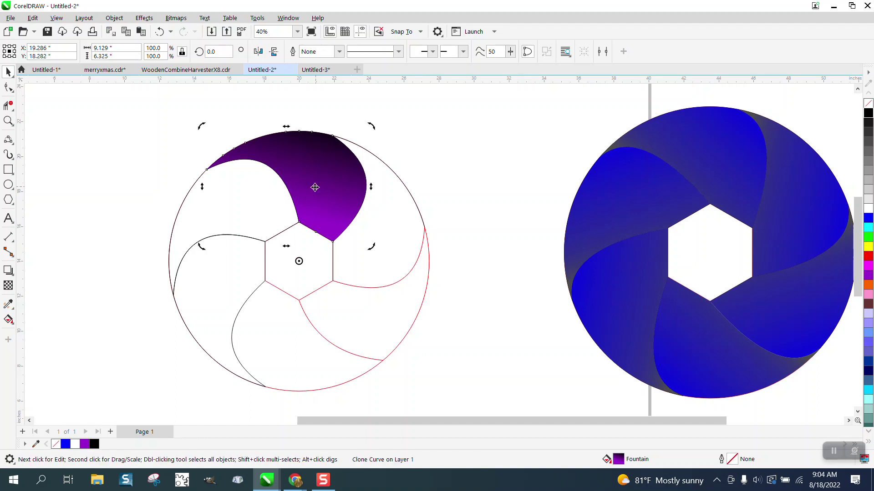
pyautogui.click(203, 53)
pyautogui.write('60')
pyautogui.press('Return')
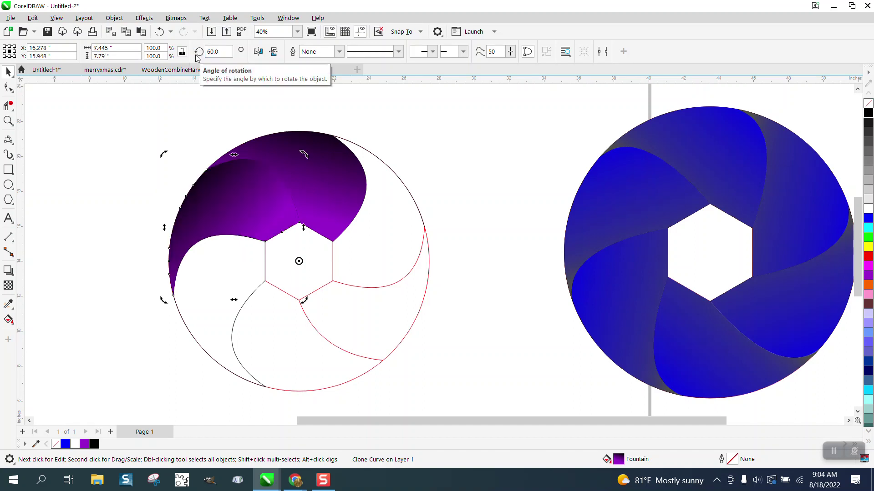
# - Repeat the rotated clone into the remaining gaps and delete the stray clone above the circle
pyautogui.hotkey('ctrl', 'r')
pyautogui.hotkey('ctrl', 'r')
pyautogui.hotkey('ctrl', 'r')
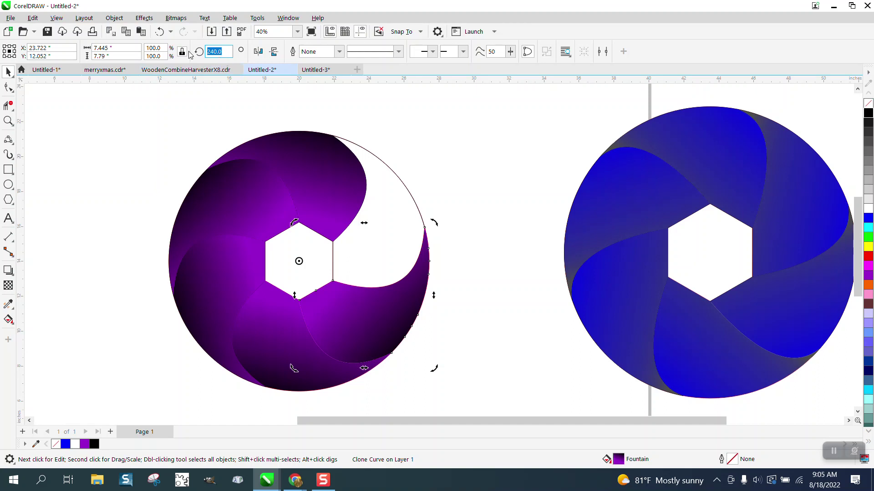
pyautogui.write('360')
pyautogui.press('Return')
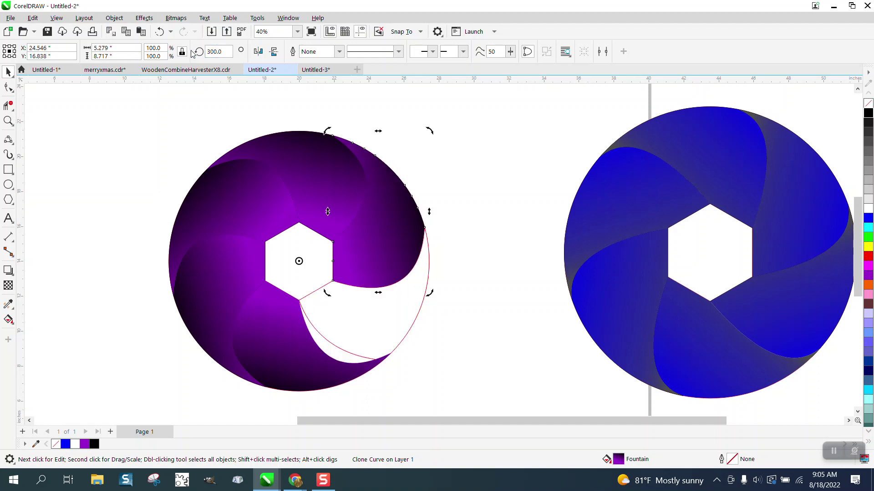
pyautogui.write('60')
pyautogui.press('Return')
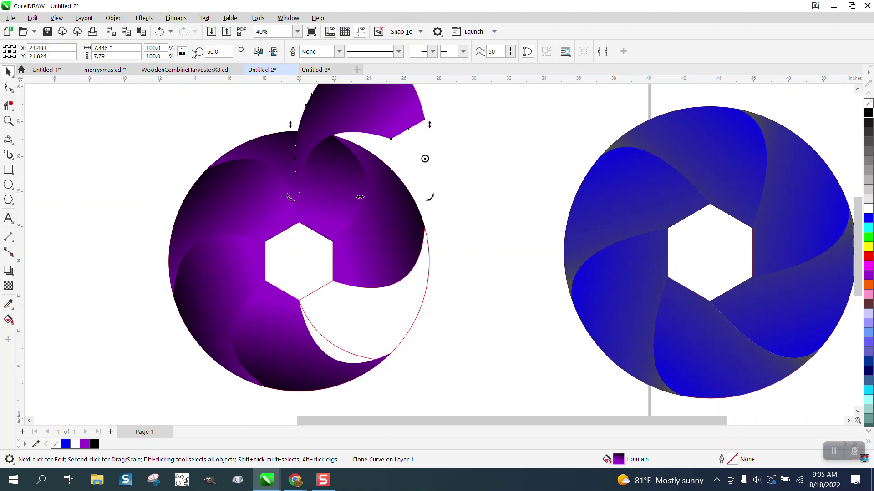
pyautogui.press('Delete')
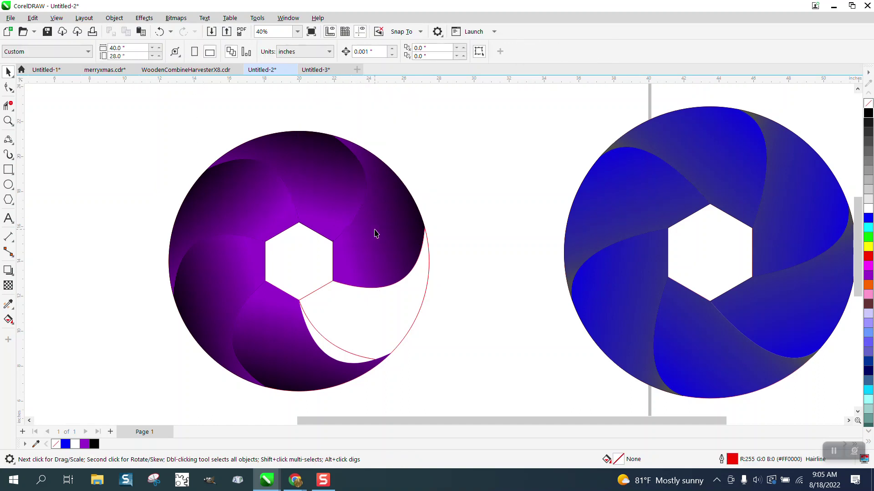
# - Rotate the upper-right blade piece to 240° to close the ring
pyautogui.click(374, 230)
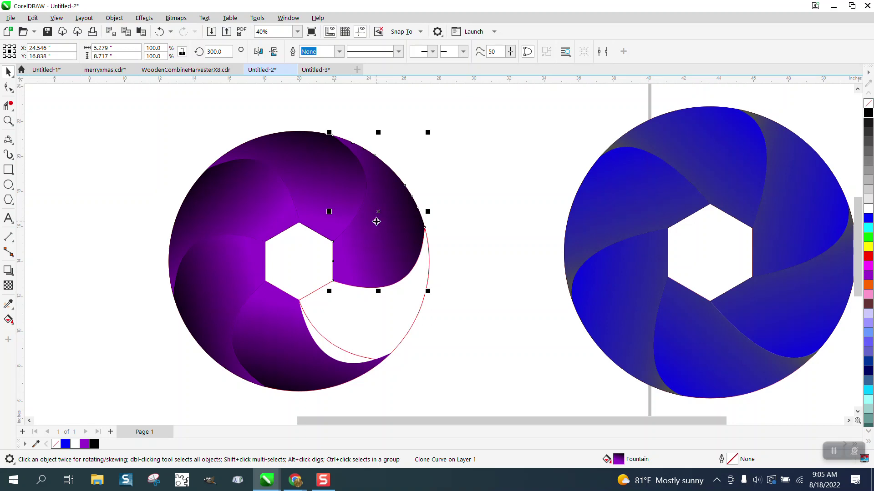
pyautogui.doubleClick(216, 51)
pyautogui.write('240')
pyautogui.press('Return')
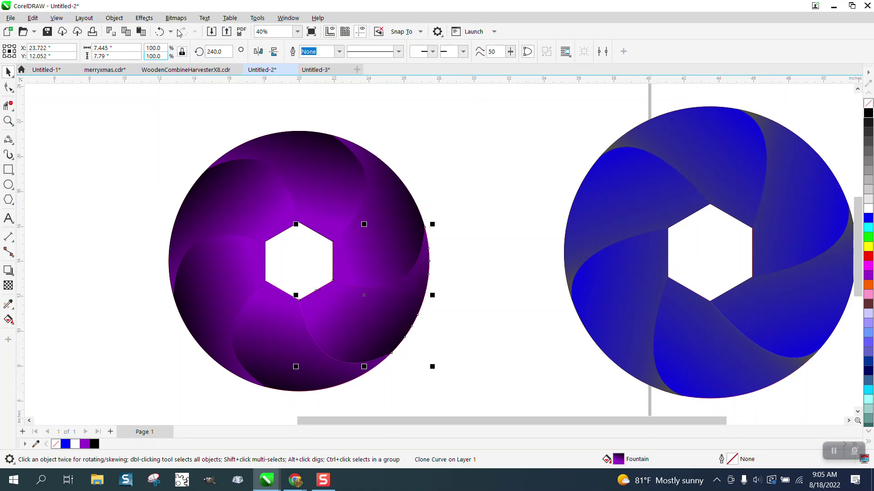
pyautogui.click(421, 127)
pyautogui.click(246, 190)
# - Drag the master blade's black gradient node inward so the blades darken more toward the rim
pyautogui.click(320, 187)
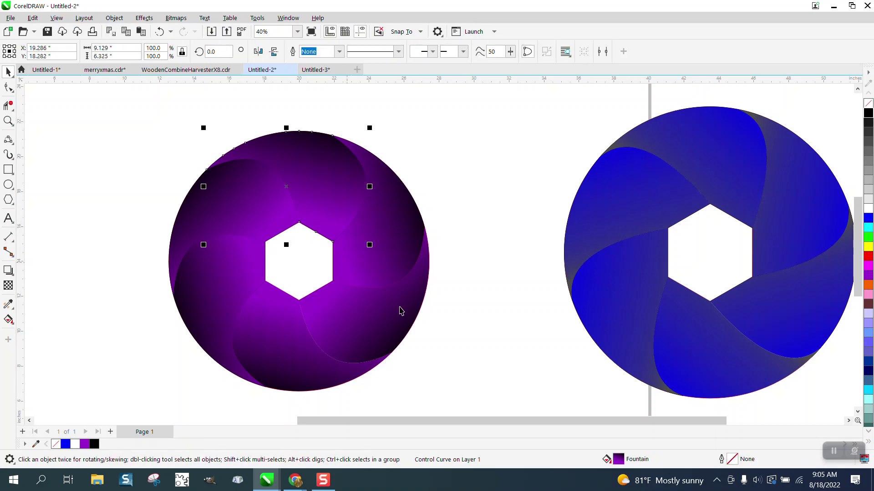
pyautogui.click(9, 319)
pyautogui.moveTo(341, 126); pyautogui.dragTo(279, 126)
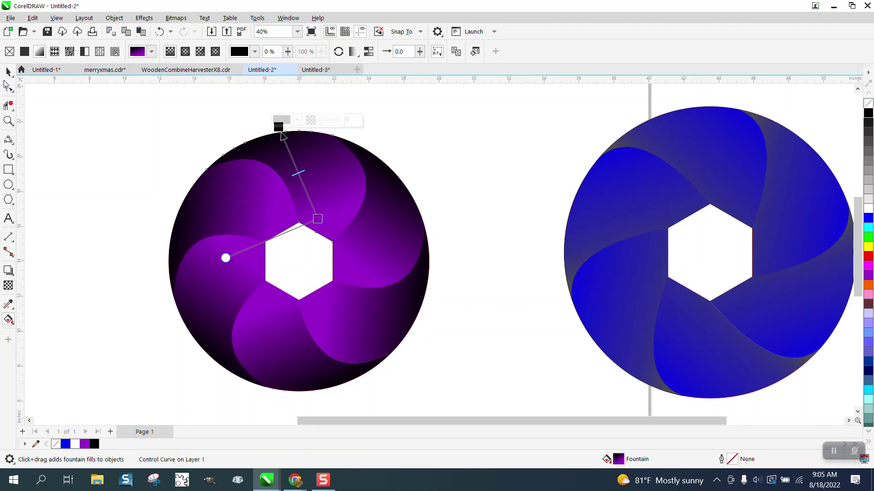
pyautogui.click(8, 71)
pyautogui.click(377, 134)
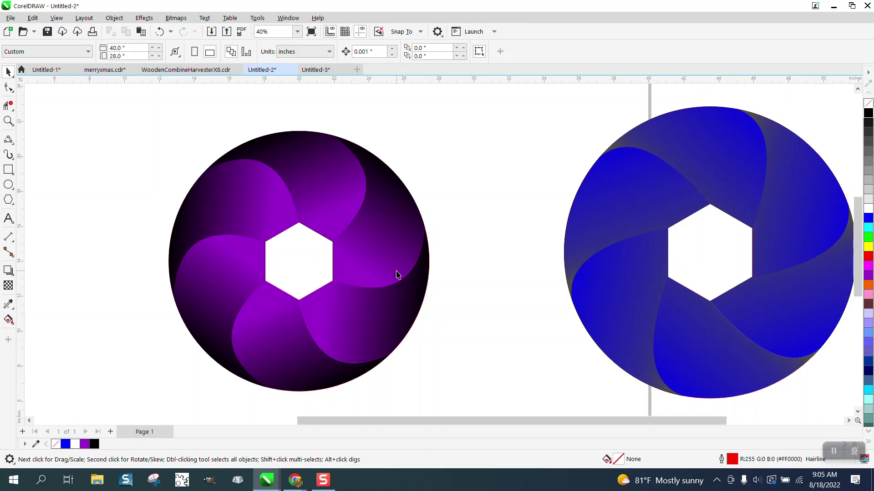
# - Zoom in on the finished purple six-blade ring
pyautogui.scroll(-1, 323, 196)
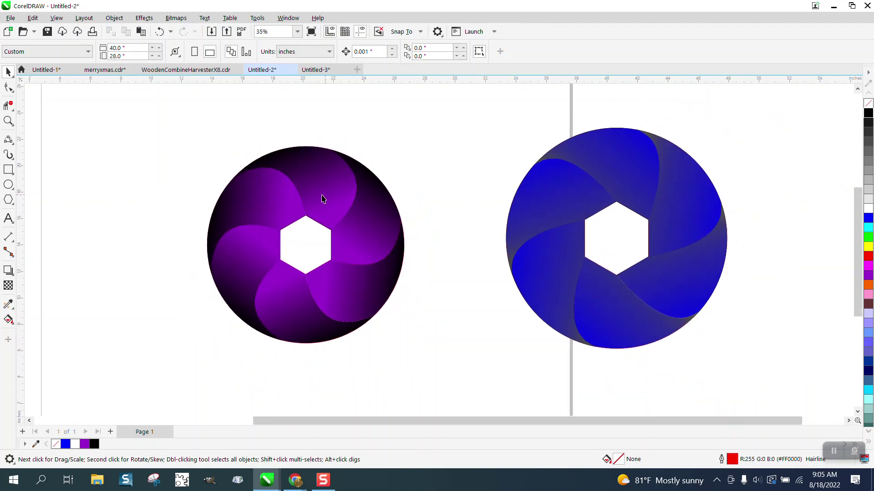
pyautogui.click(11, 122)
pyautogui.moveTo(165, 138); pyautogui.dragTo(440, 341)
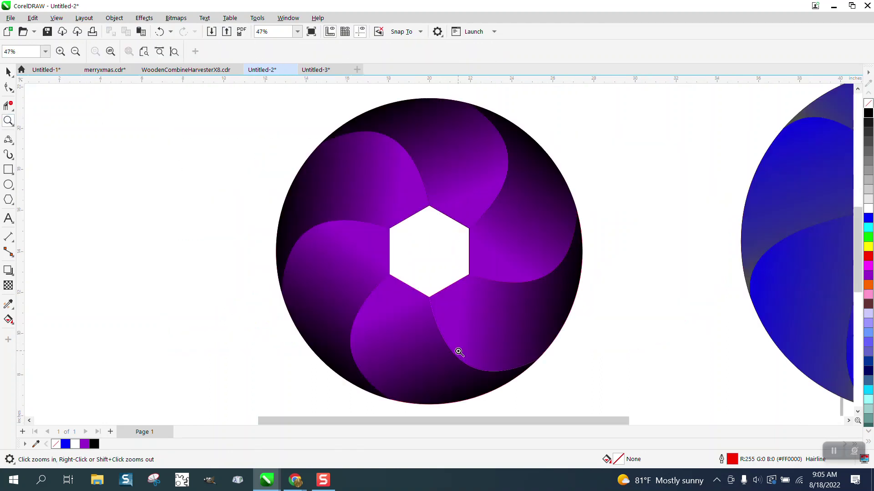